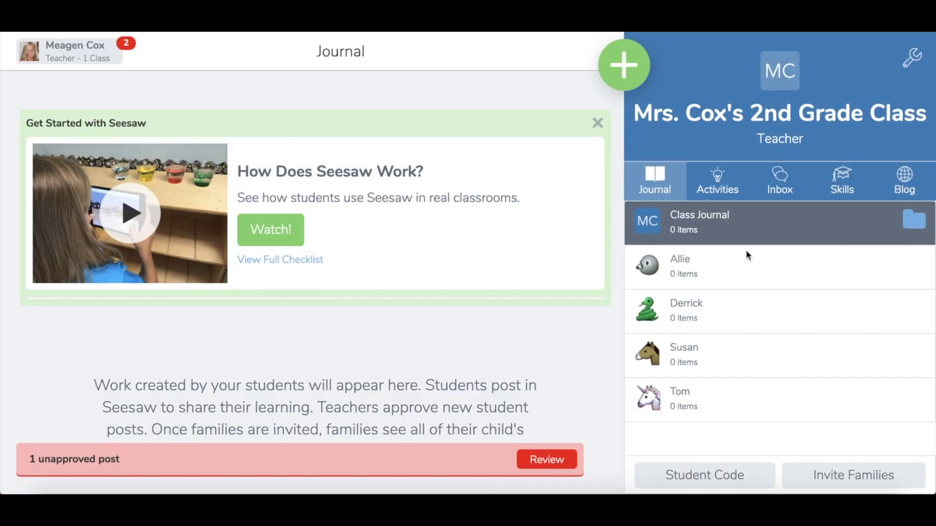
Glance at the teacher's class list, then open Class Settings for the 2nd Grade class.
left_click(62, 58)
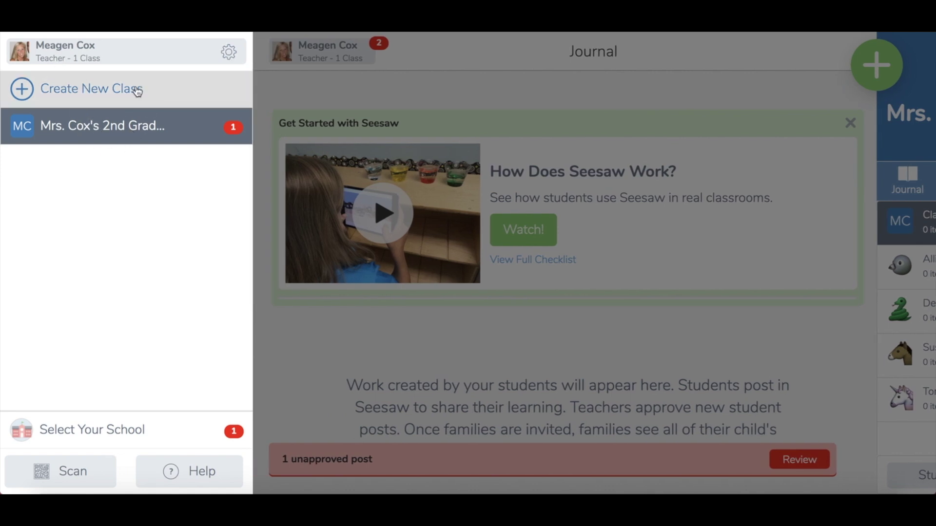
left_click(330, 107)
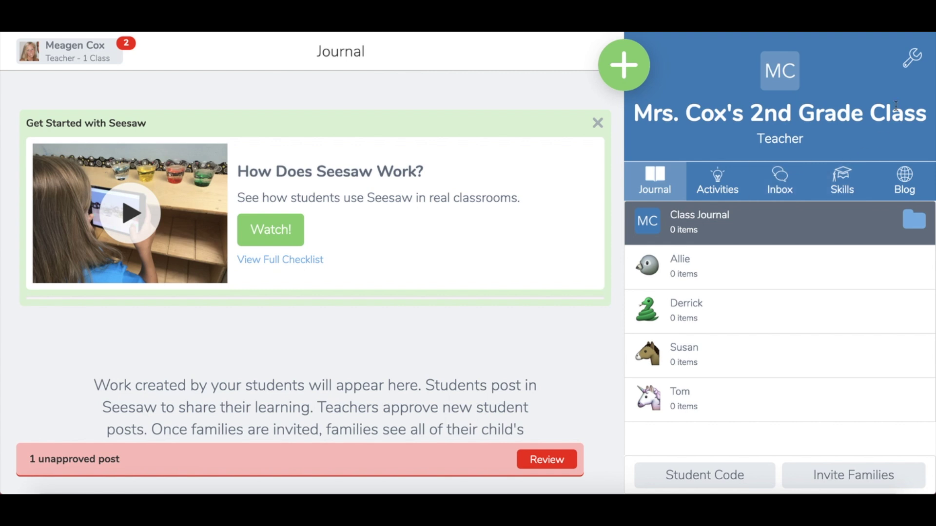
left_click(908, 62)
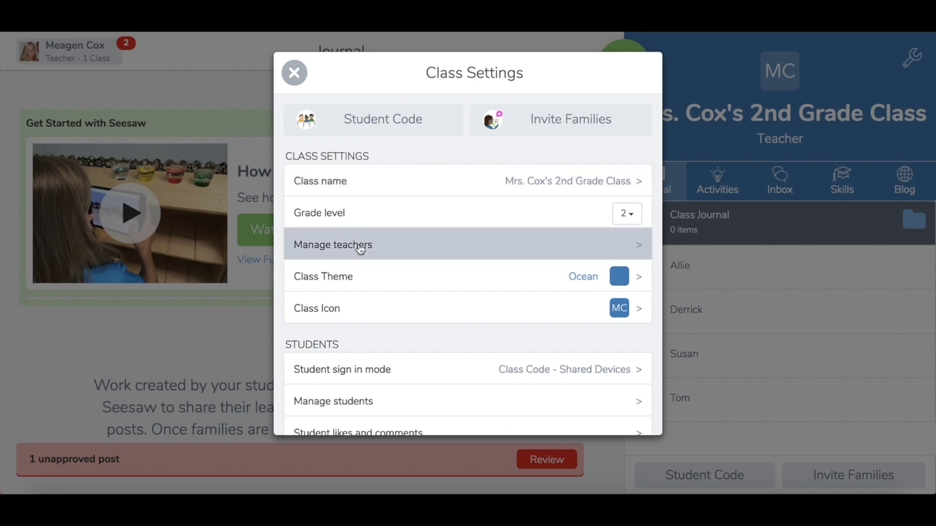
scroll(361, 259, "down", 3)
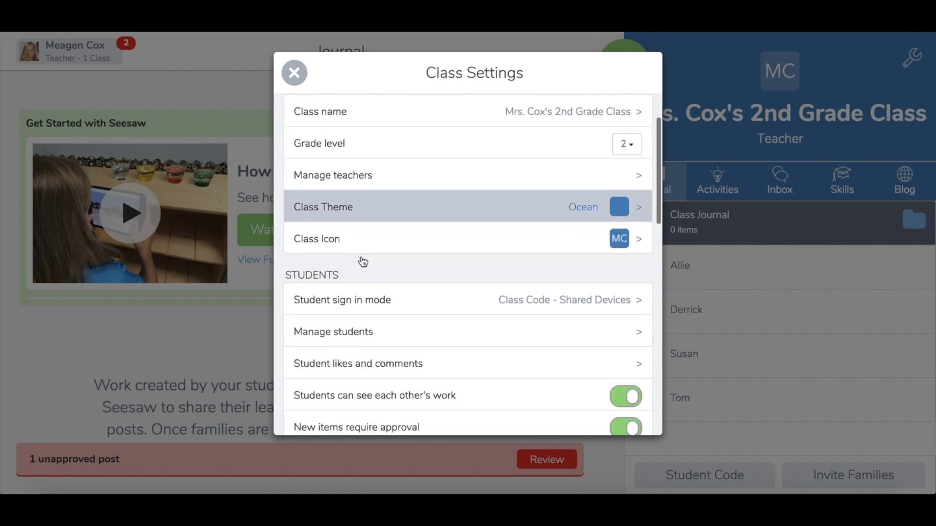
scroll(507, 215, "down", 3)
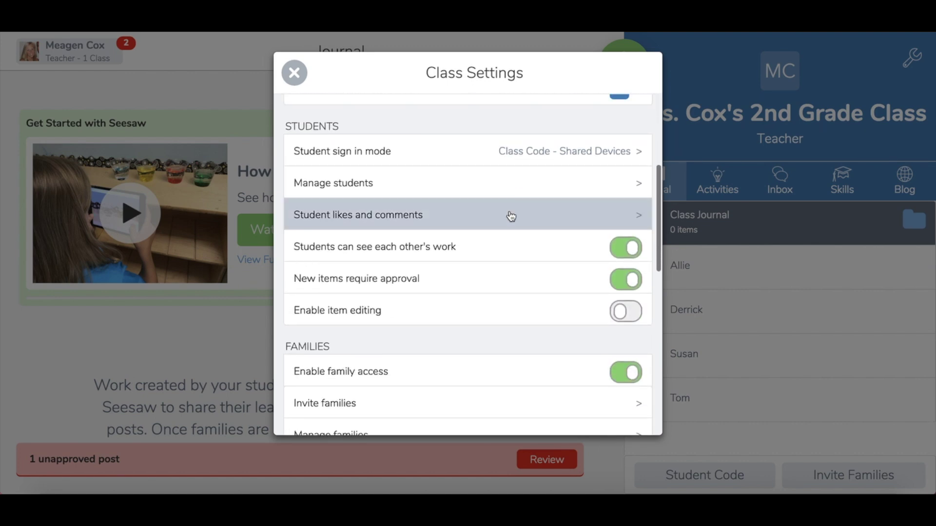
left_click(481, 148)
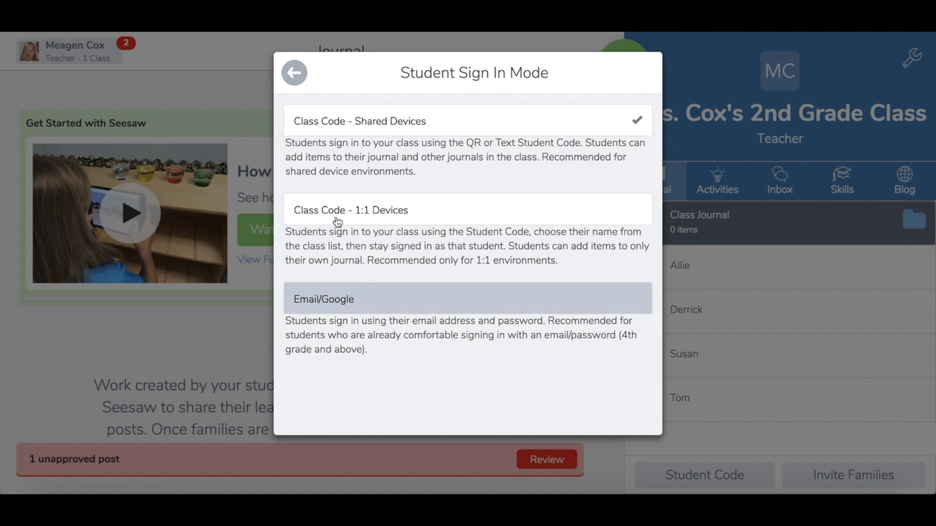
left_click(293, 74)
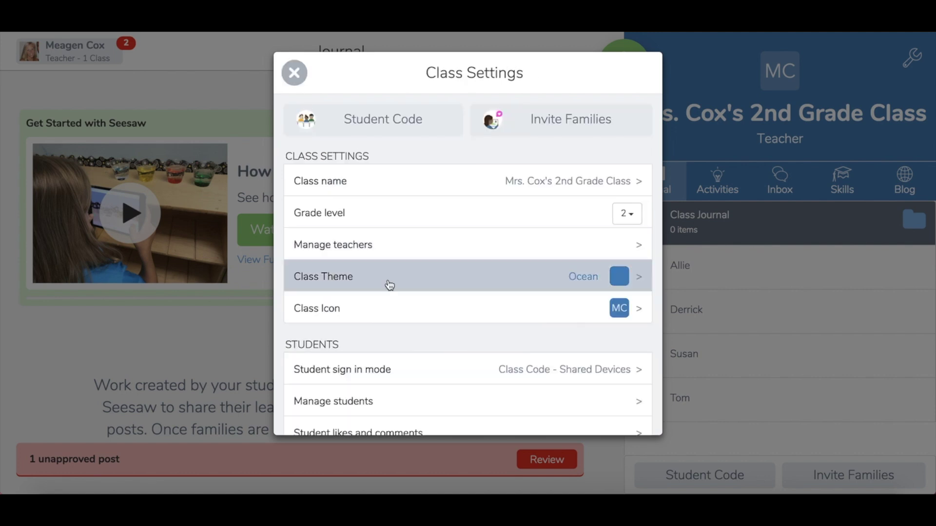
scroll(388, 283, "down", 1)
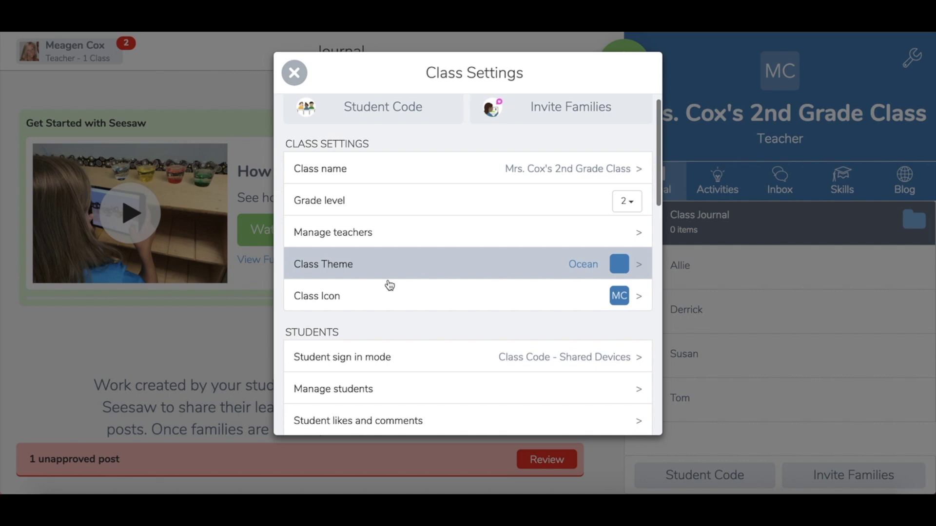
scroll(389, 285, "down", 3)
left_click(367, 233)
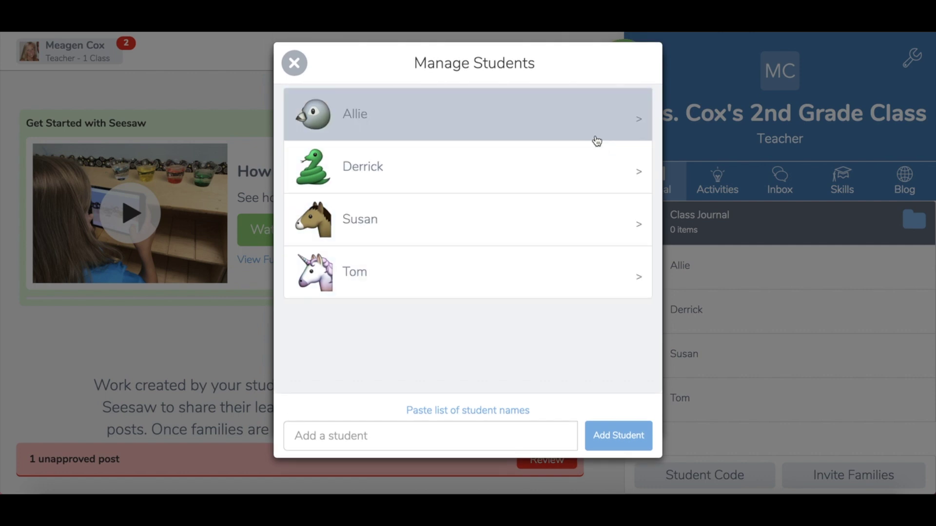
left_click(580, 125)
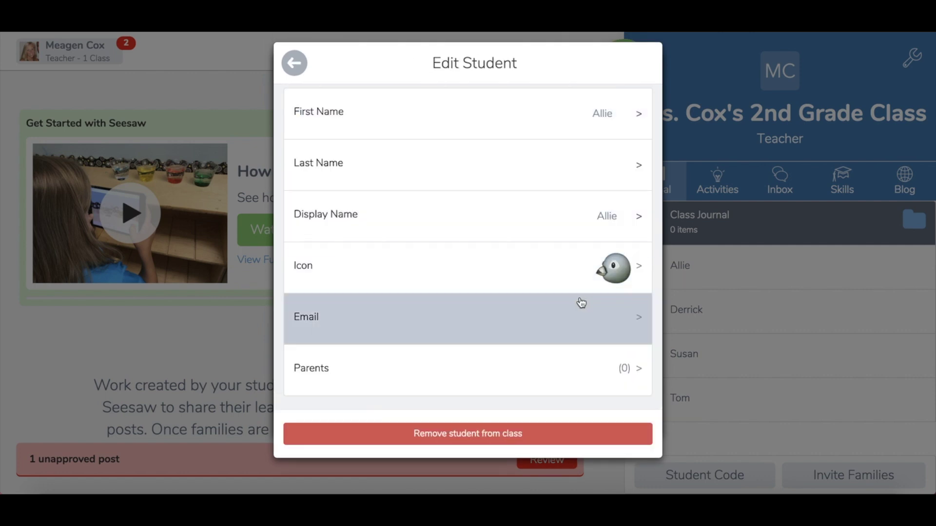
left_click(567, 279)
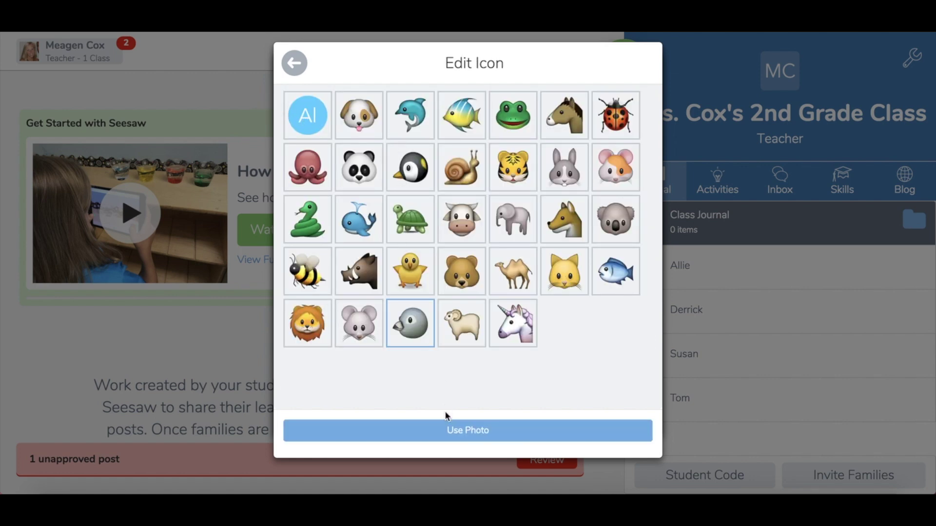
left_click(293, 65)
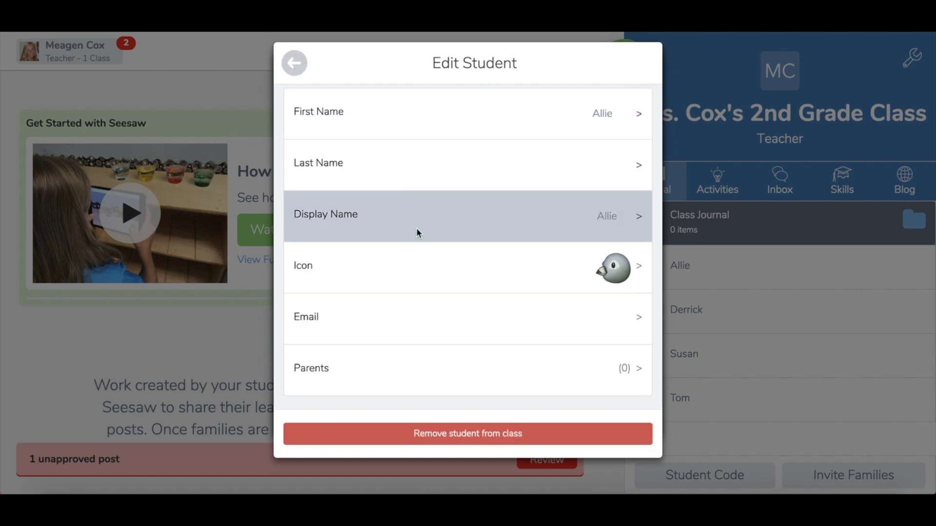
left_click(295, 60)
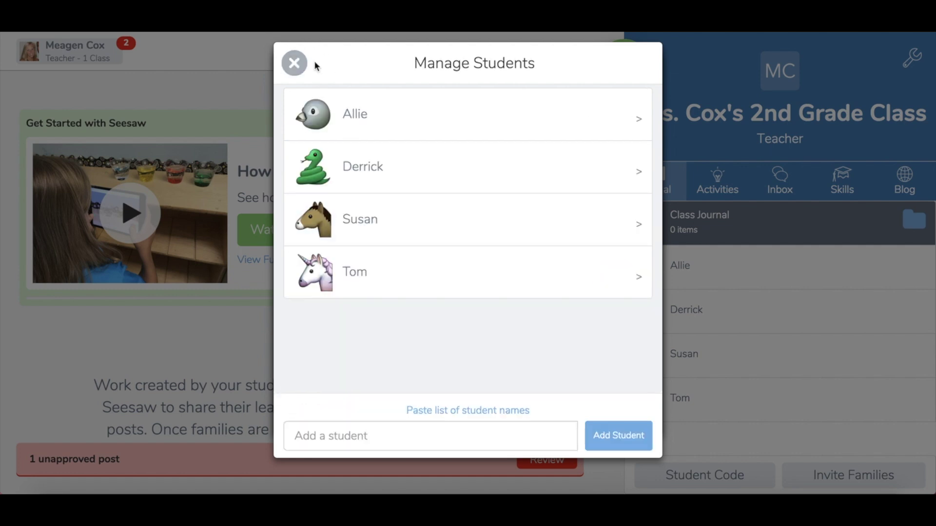
left_click(294, 63)
scroll(446, 327, "down", 2)
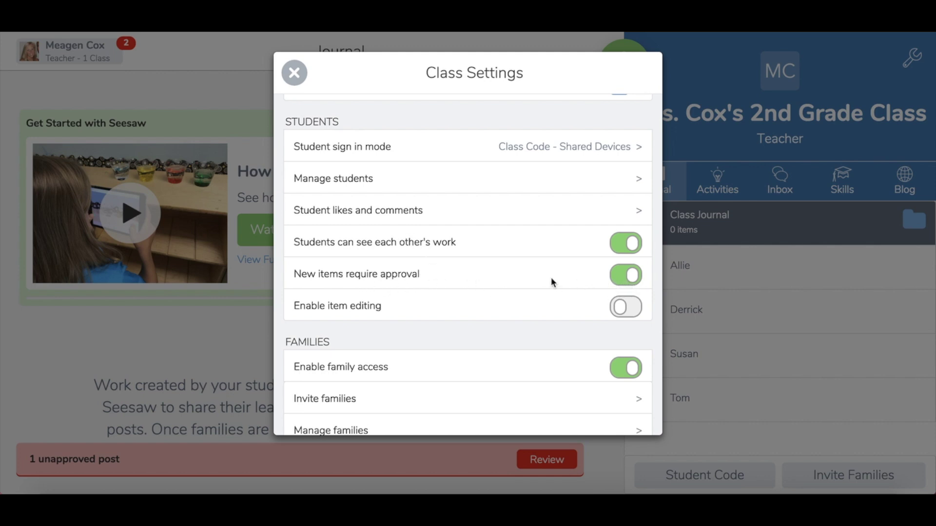
Look through the remaining Class Settings sections and close the dialog.
scroll(551, 279, "down", 4)
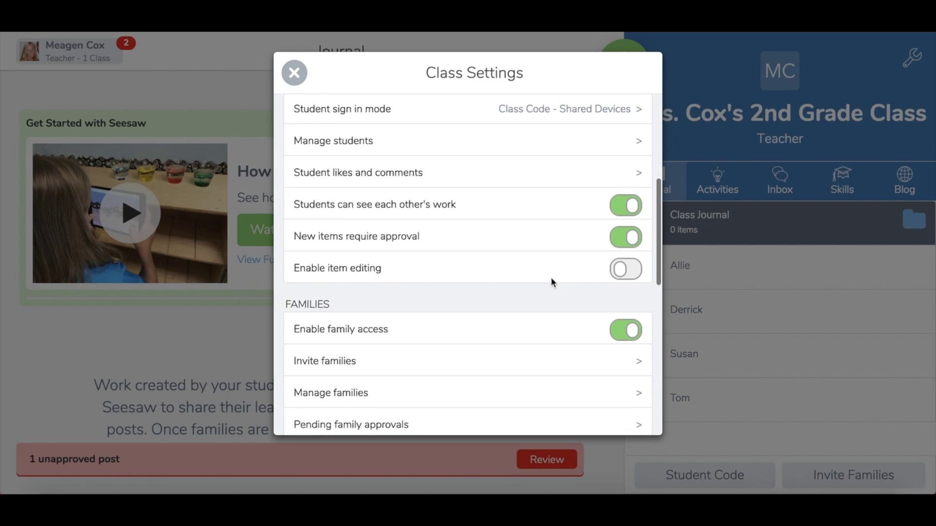
scroll(550, 282, "down", 4)
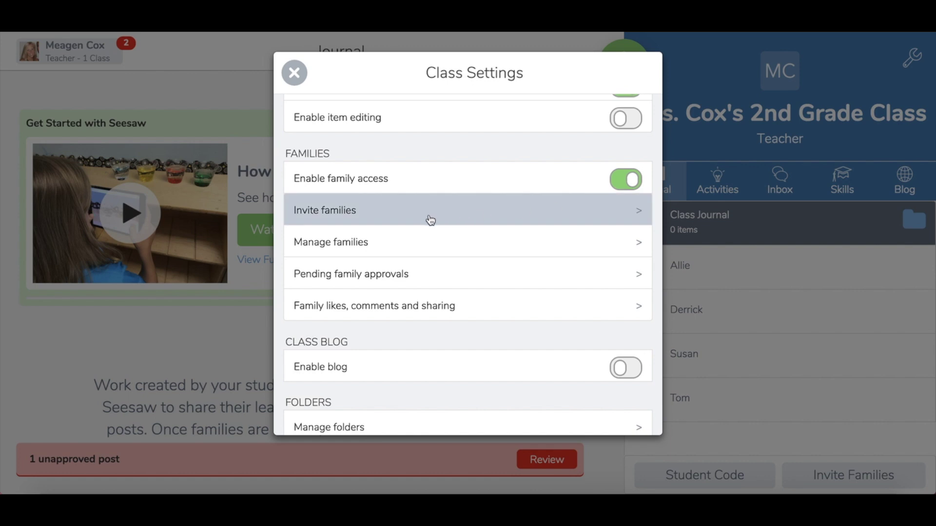
scroll(430, 220, "down", 1)
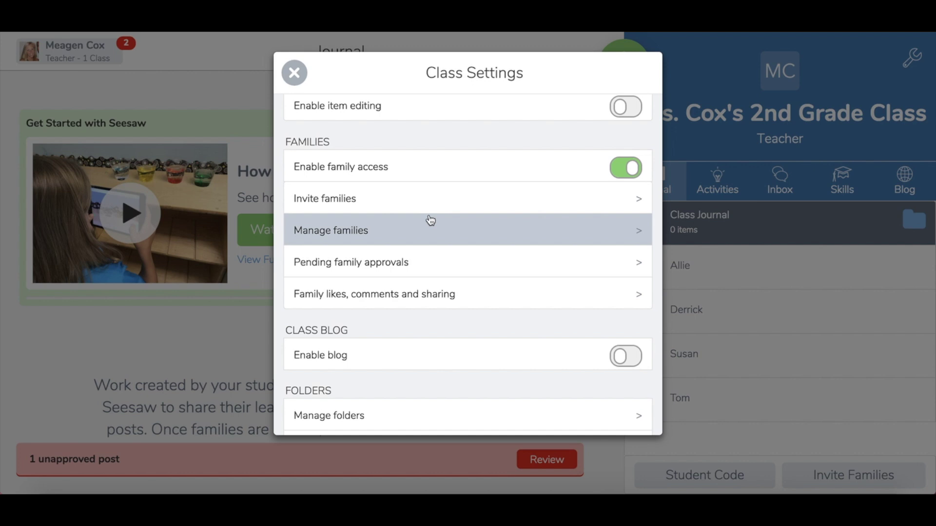
scroll(436, 237, "down", 6)
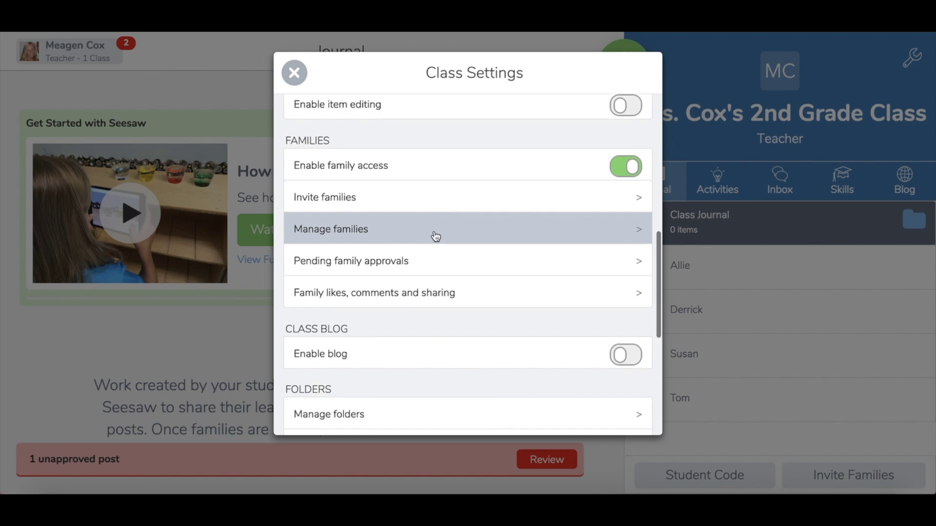
scroll(435, 235, "down", 5)
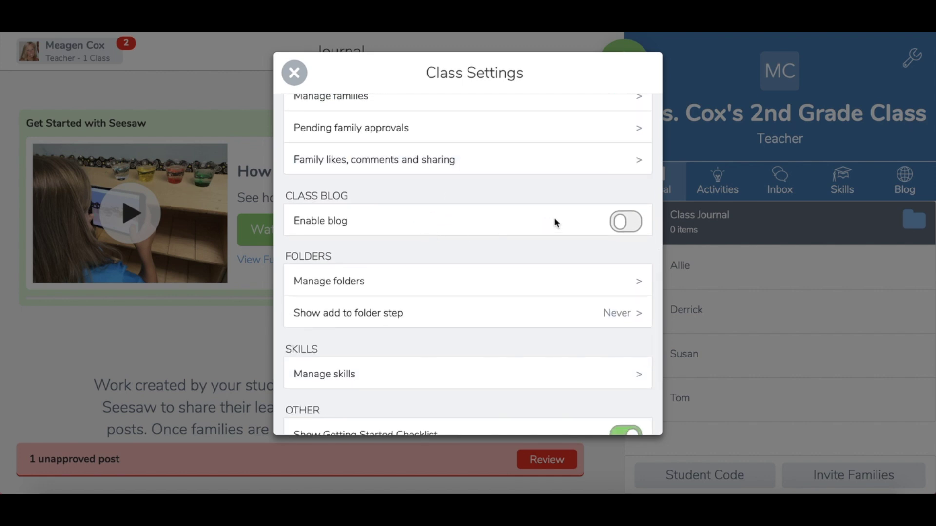
scroll(553, 218, "down", 3)
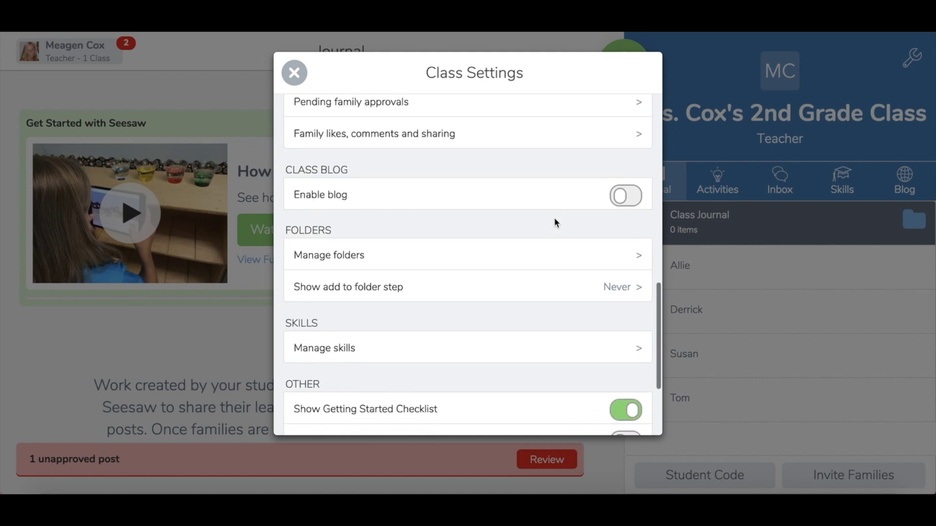
scroll(564, 283, "down", 5)
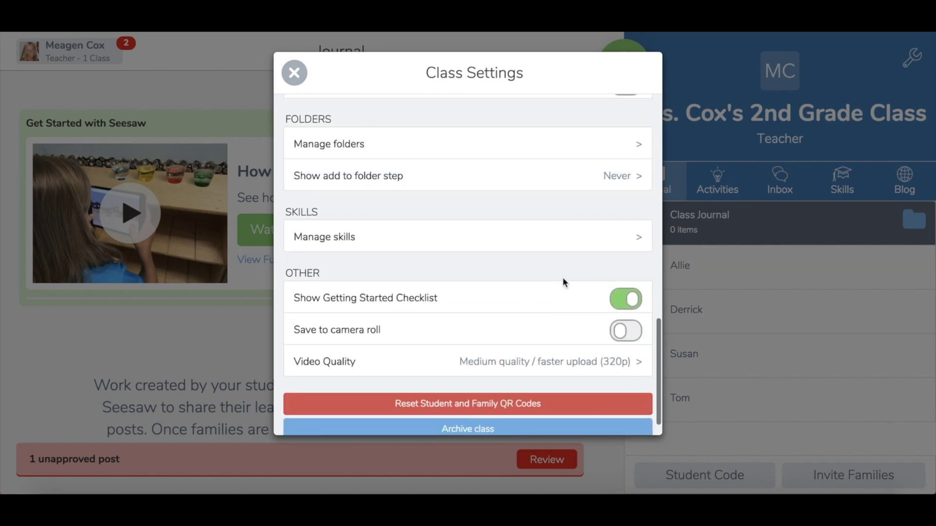
left_click(302, 77)
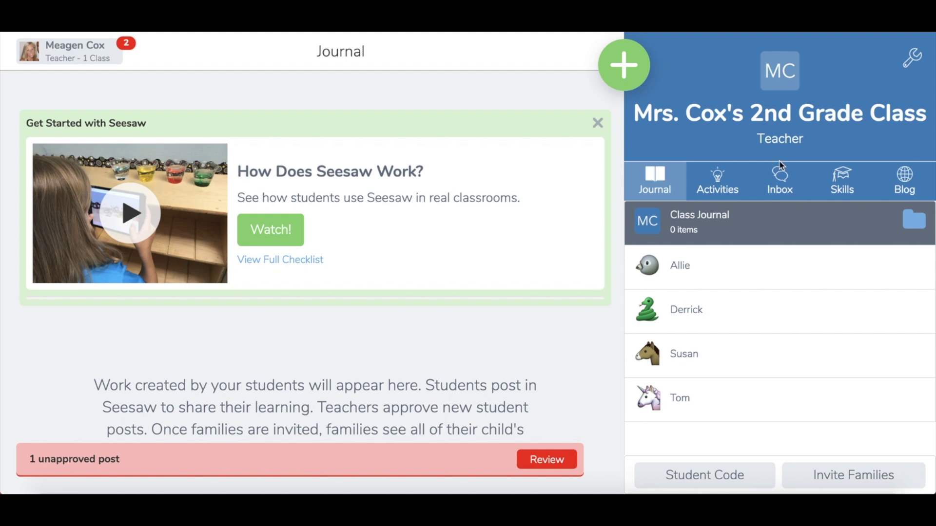
Open the student's pending video post from the Inbox notifications.
left_click(774, 193)
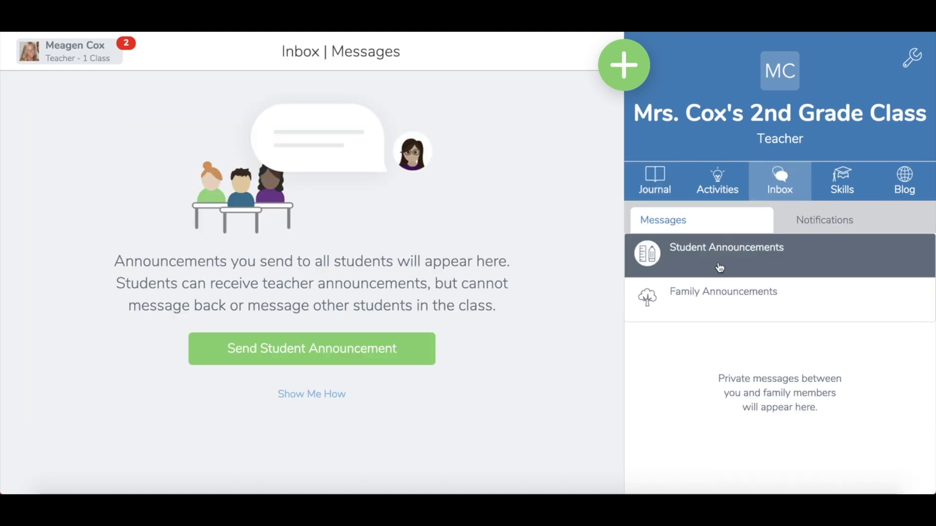
left_click(808, 225)
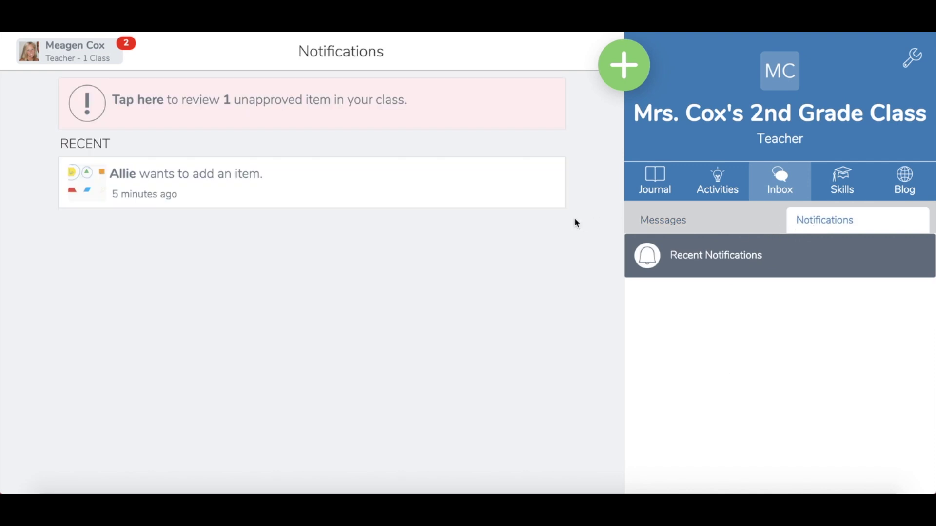
left_click(318, 187)
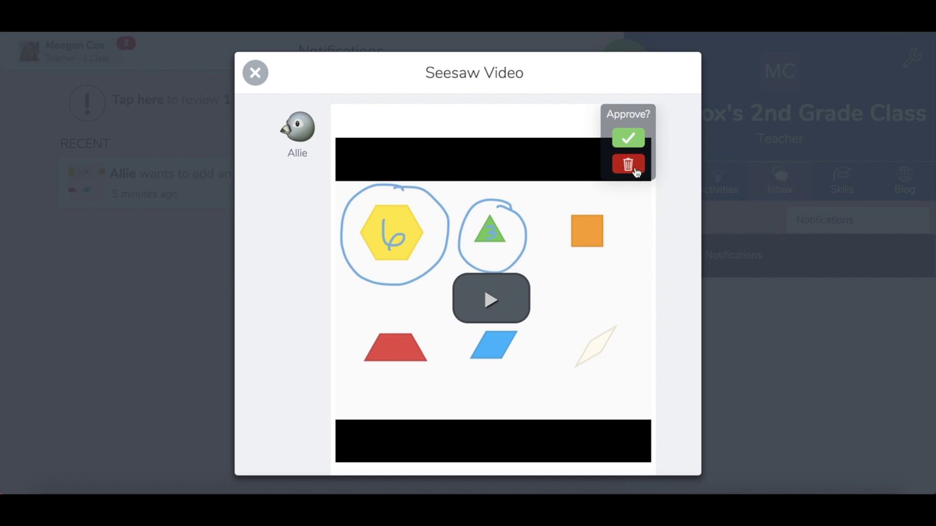
Approve the student's shape-drawing video.
left_click(633, 140)
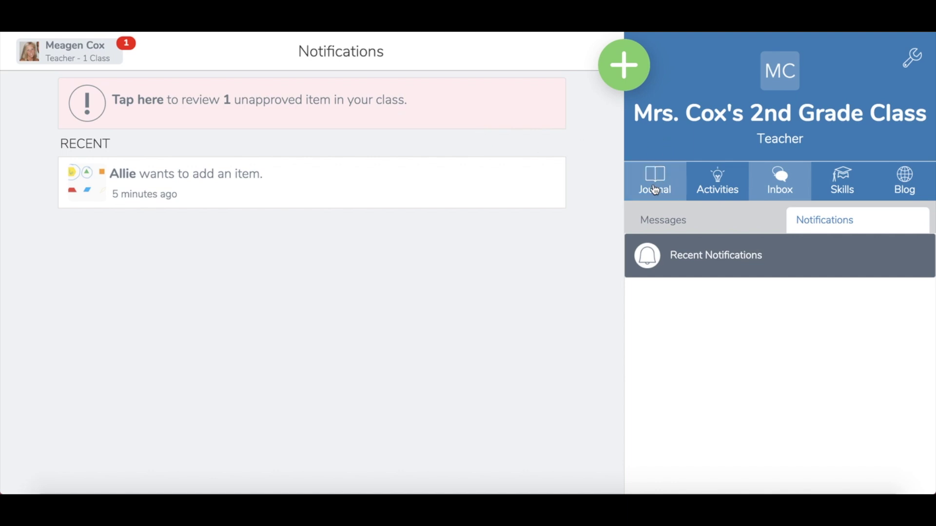
View the approved shapes video in the Journal, toggling its like and checking its action menu.
left_click(664, 188)
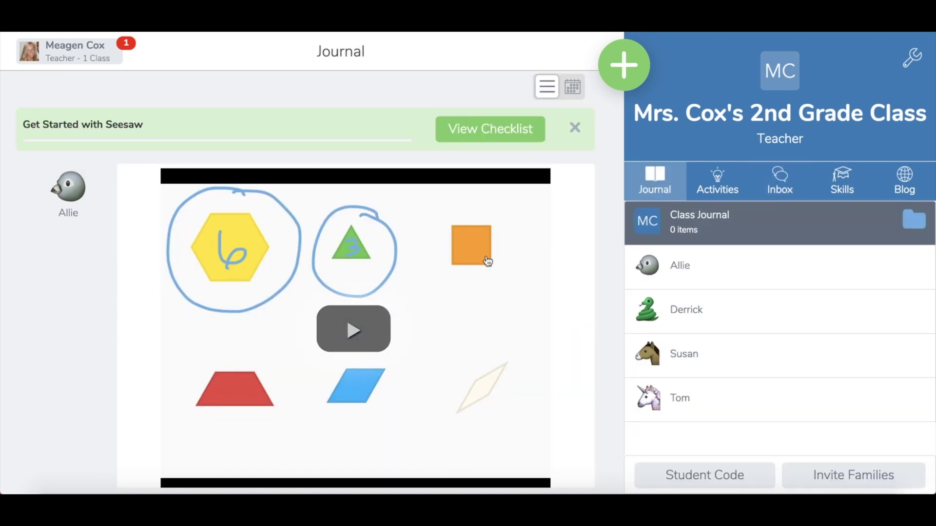
scroll(488, 262, "down", 1)
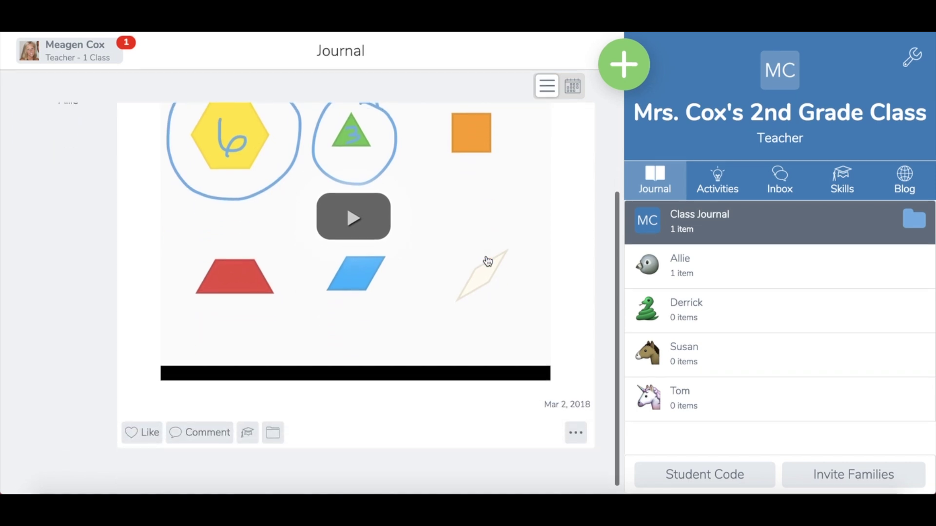
left_click(153, 444)
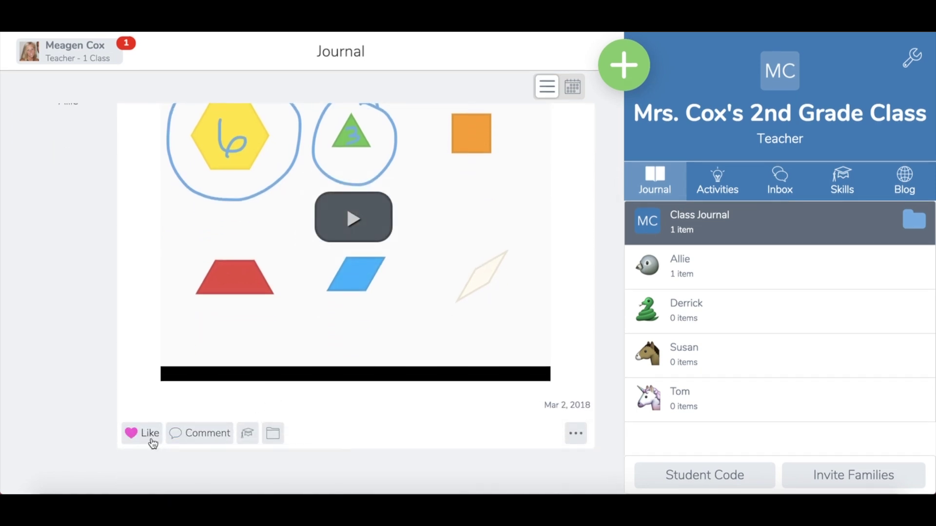
left_click(152, 444)
left_click(575, 436)
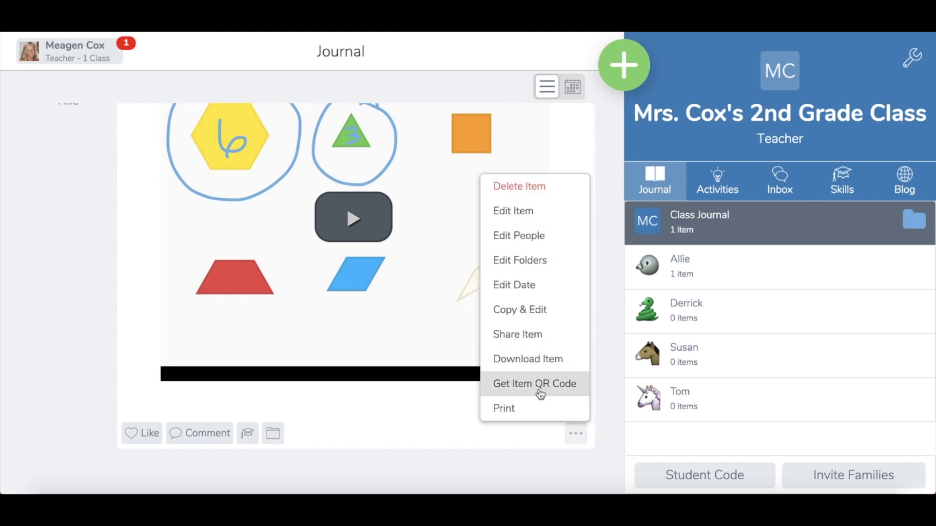
left_click(510, 451)
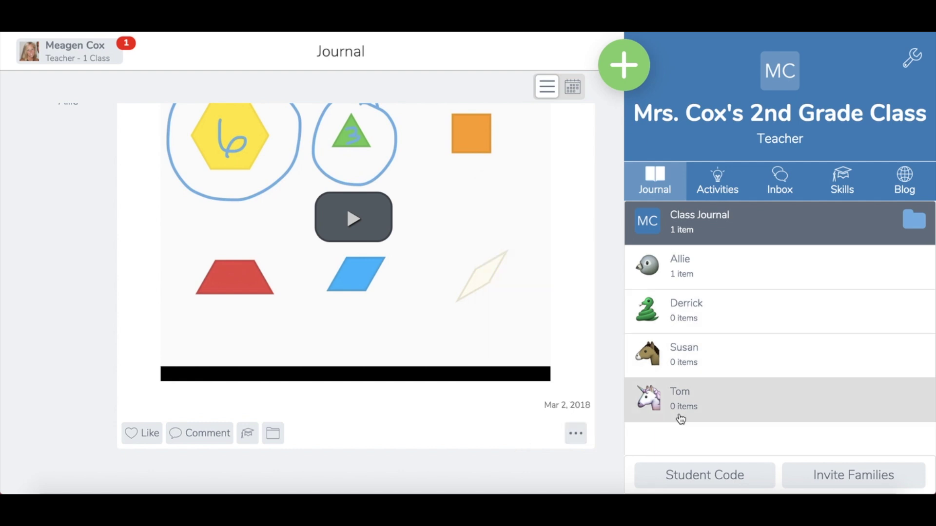
left_click(700, 479)
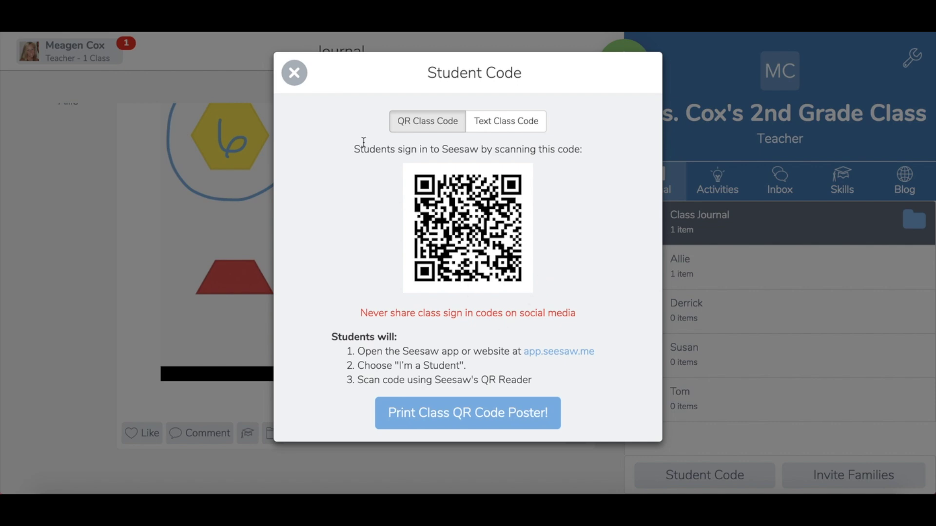
left_click(295, 72)
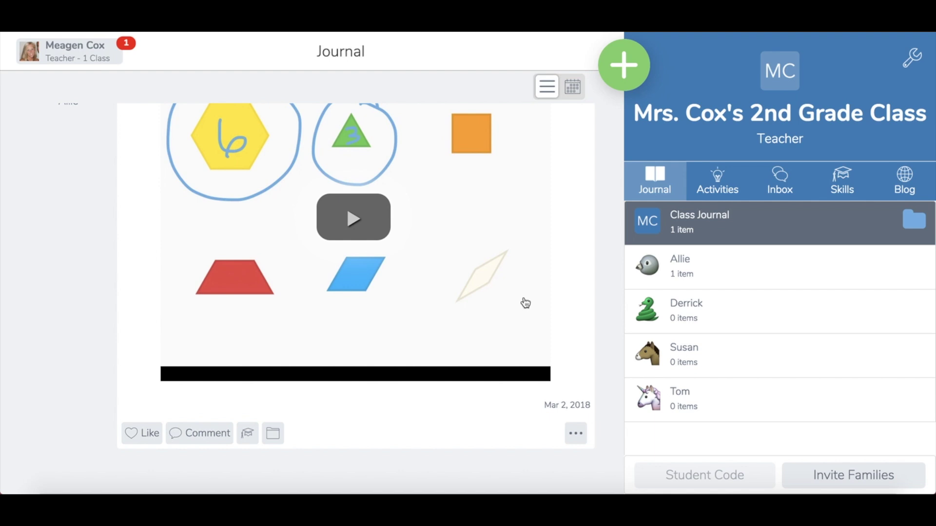
Start a student journal drawing post and draw a smiley face of two eye lines and a smile.
left_click(633, 56)
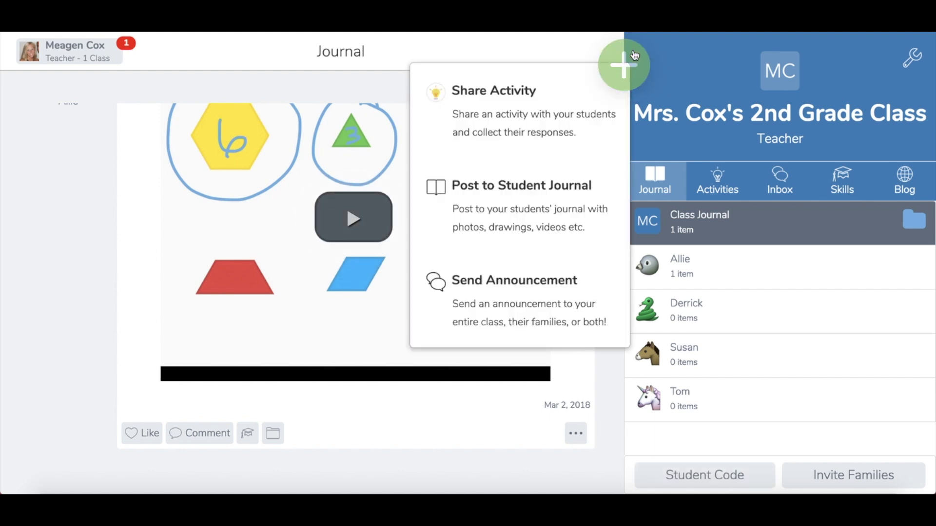
left_click(581, 210)
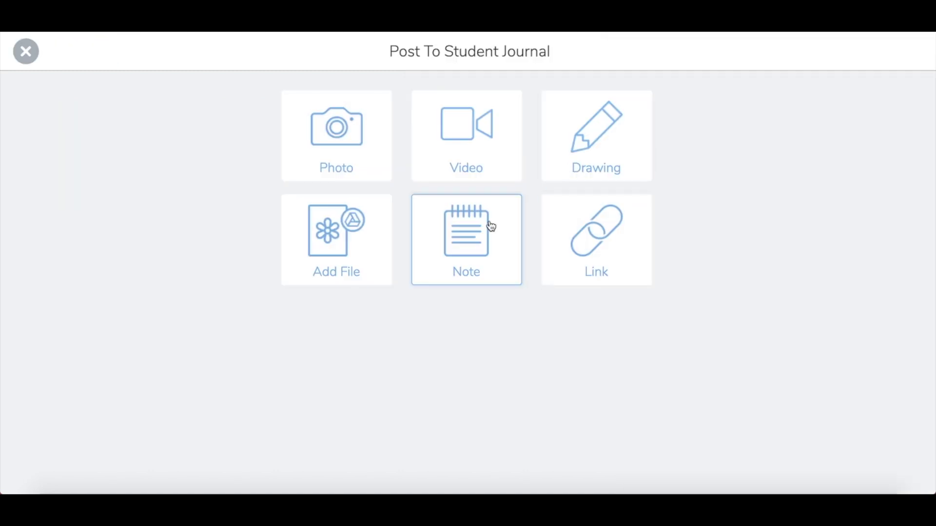
left_click(567, 152)
left_click_drag(423, 166, 422, 218)
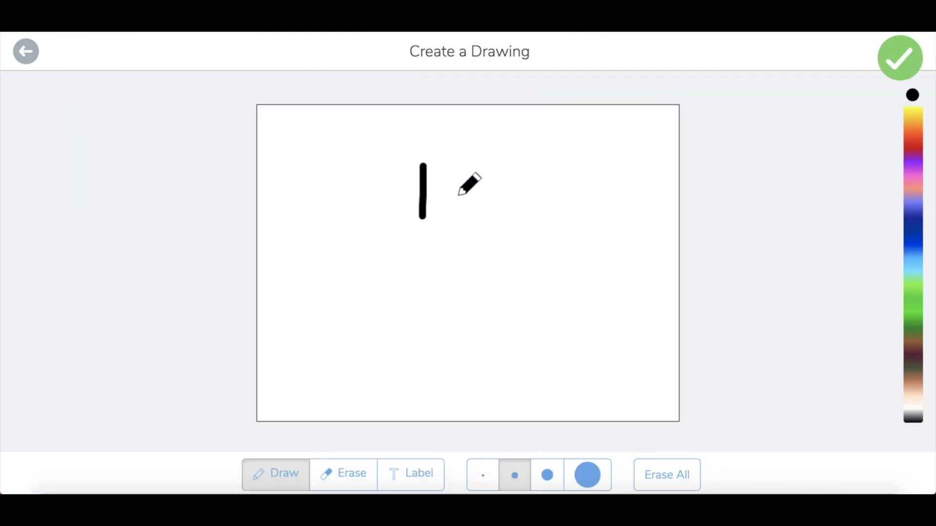
left_click_drag(458, 167, 458, 239)
mouse_move(403, 287)
left_mouse_down()
mouse_move(473, 322)
mouse_move(502, 265)
left_mouse_up()
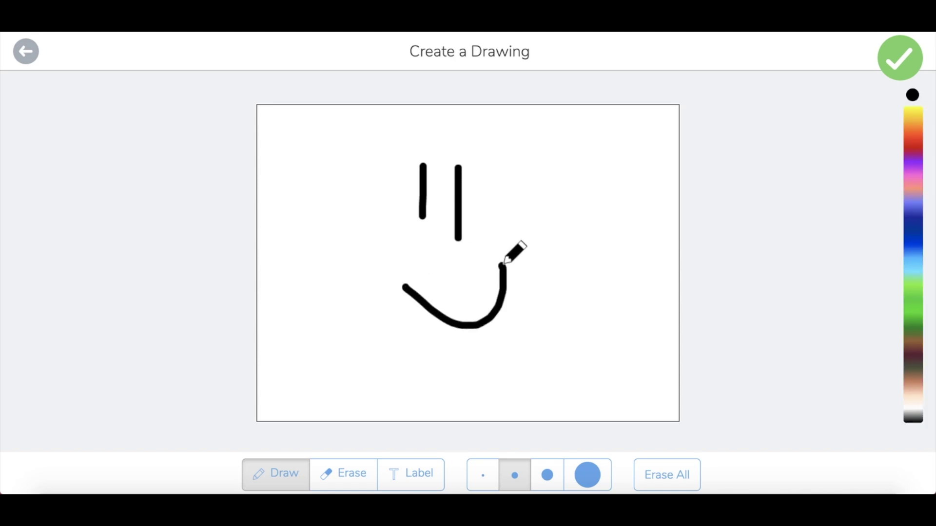
left_click(899, 57)
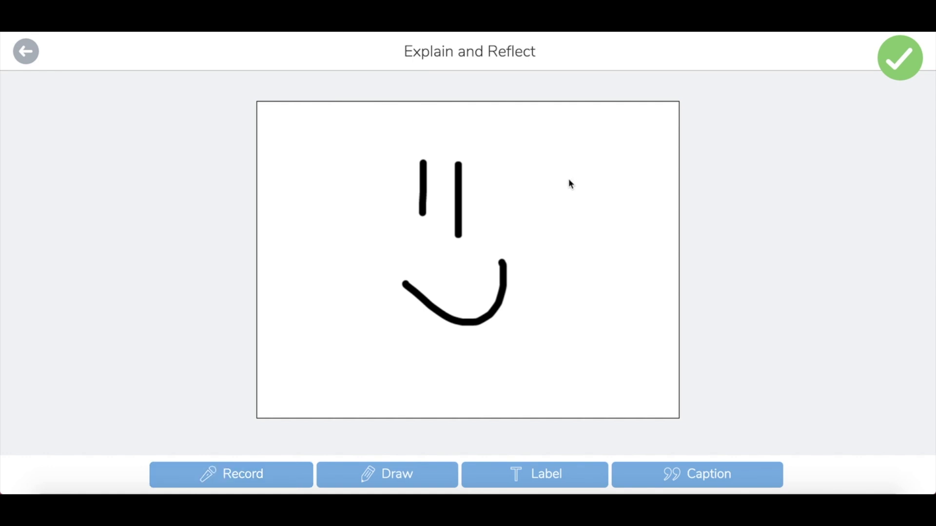
Select the two recipient students and upload the smiley drawing to their journals.
left_click(899, 59)
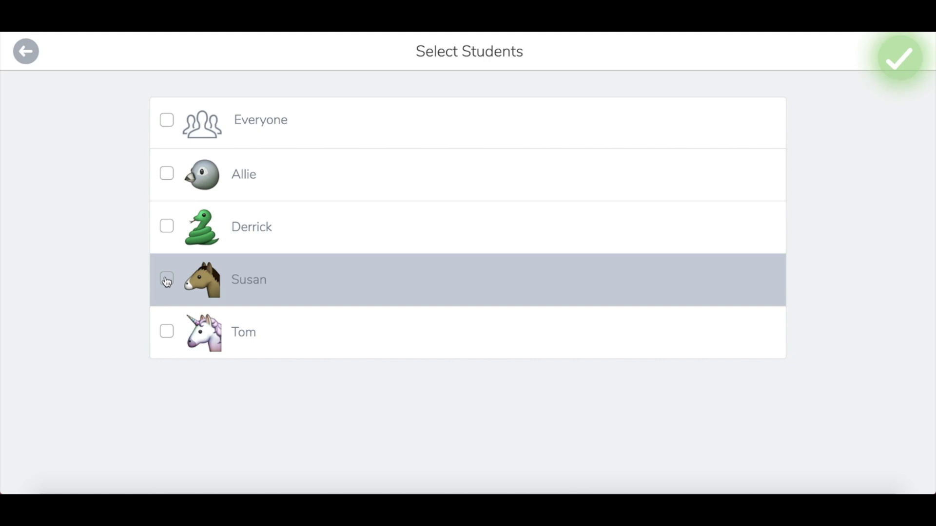
left_click(166, 333)
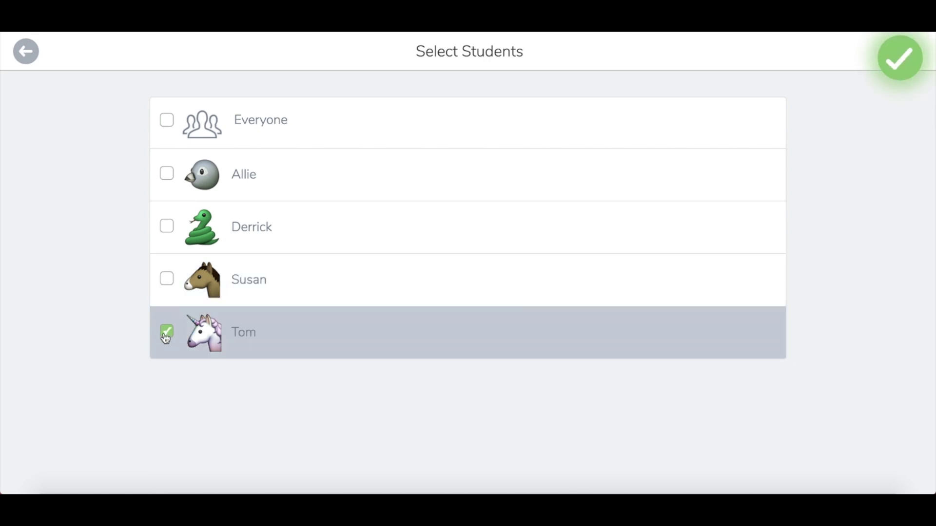
left_click(166, 229)
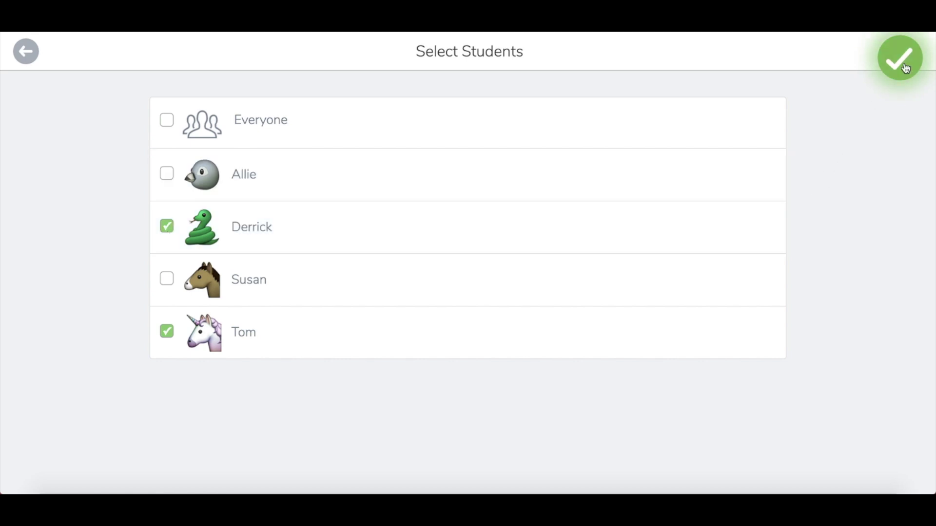
left_click(904, 67)
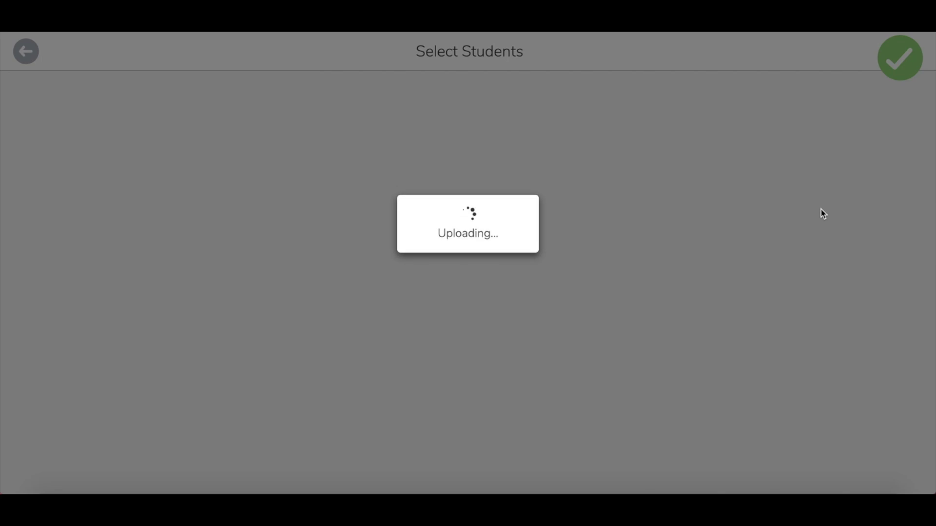
Check the posted drawing in the Journal, then start and cancel another student journal post.
scroll(355, 328, "down", 2)
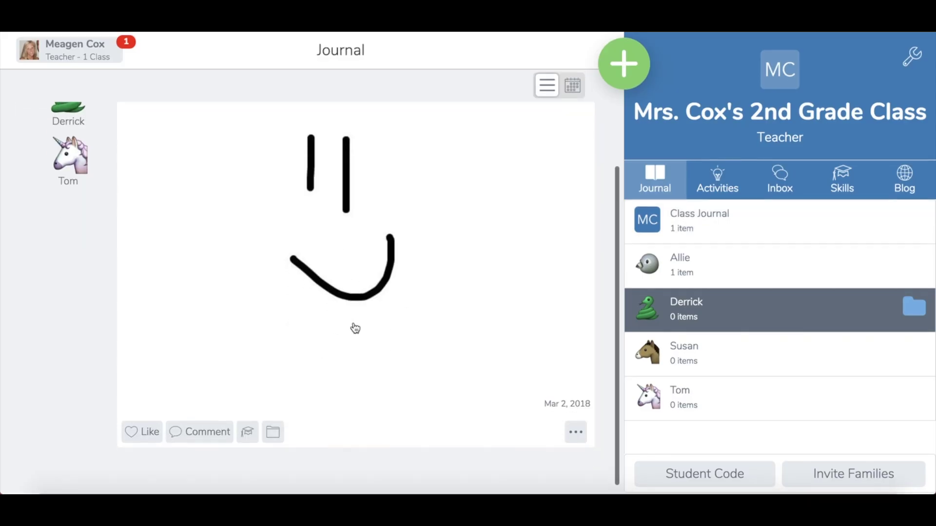
scroll(355, 328, "up", 2)
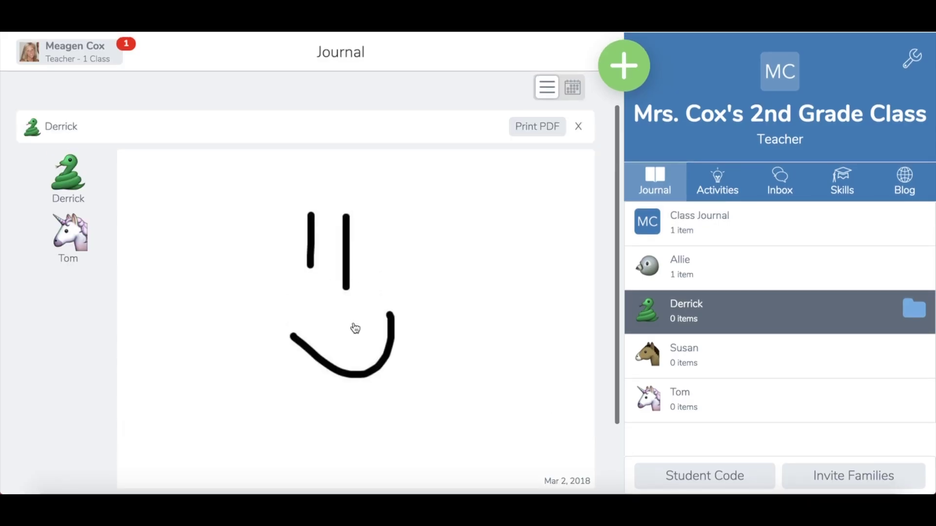
scroll(292, 324, "down", 2)
scroll(230, 319, "up", 1)
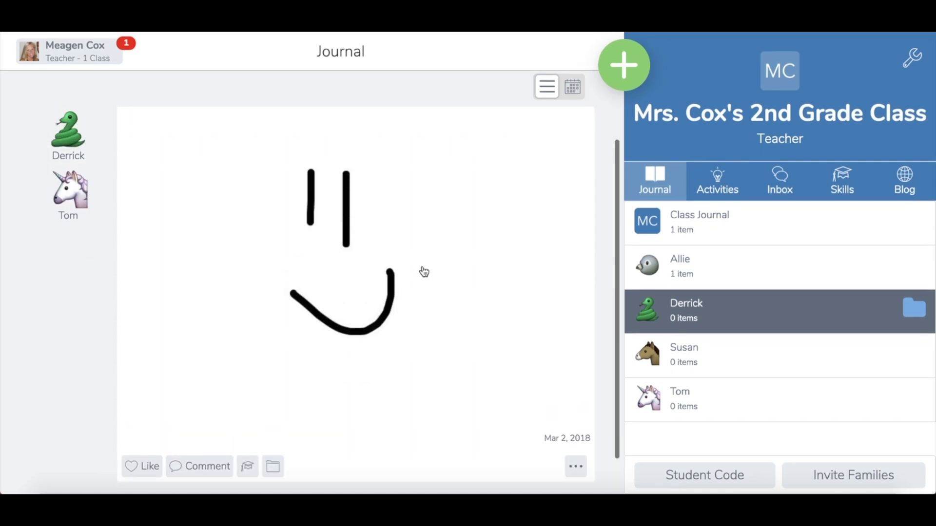
left_click(627, 65)
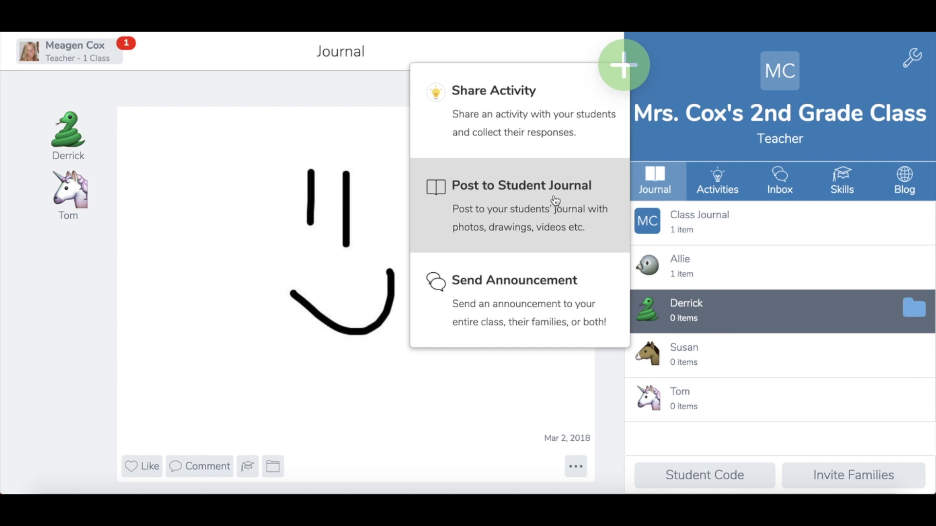
left_click(556, 200)
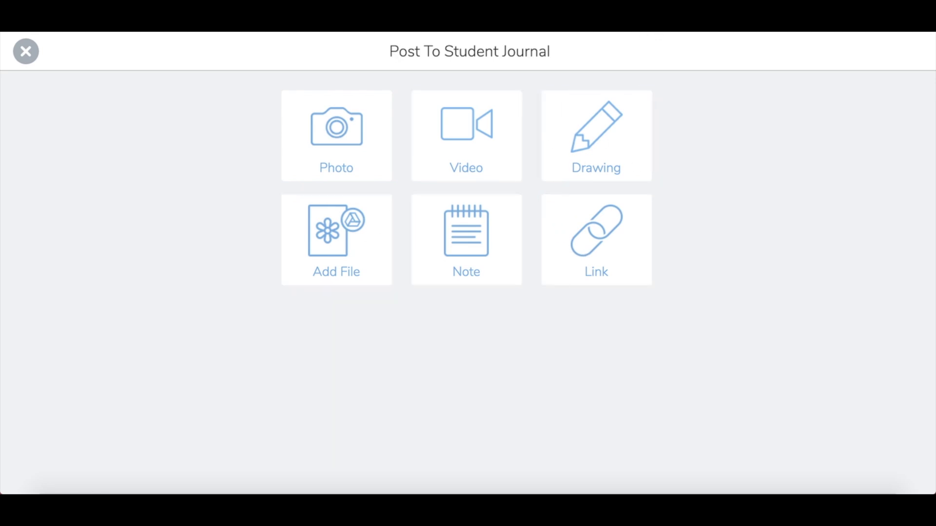
left_click(25, 52)
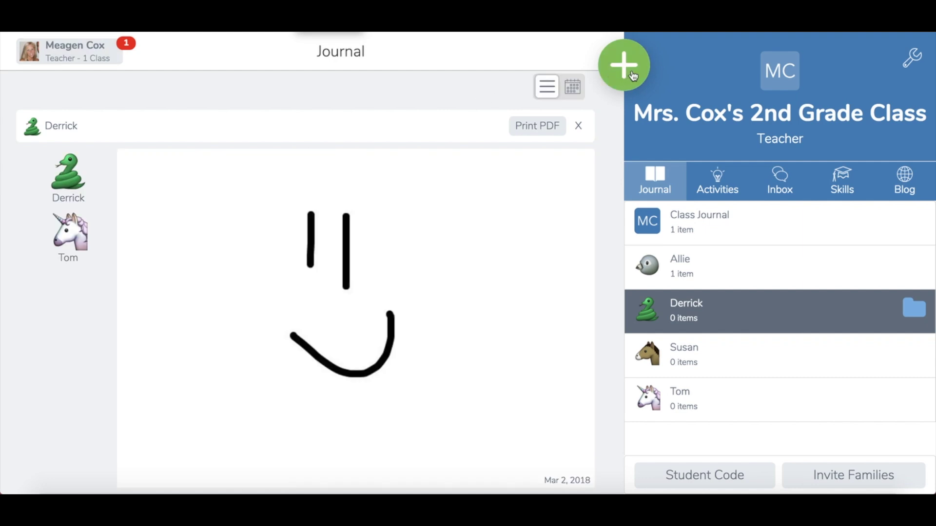
Open the Activity Library via Share Activity and browse the 2nd-grade activities.
left_click(633, 75)
left_click(535, 125)
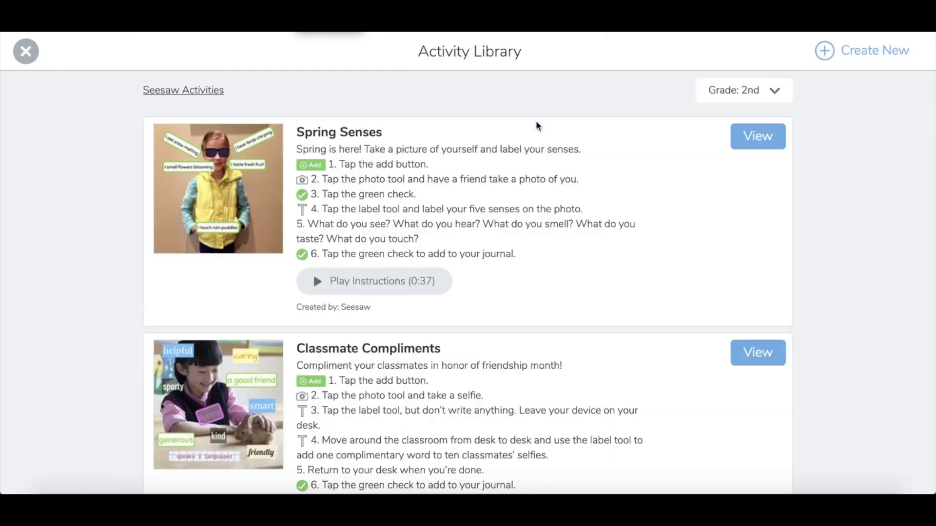
scroll(488, 257, "down", 3)
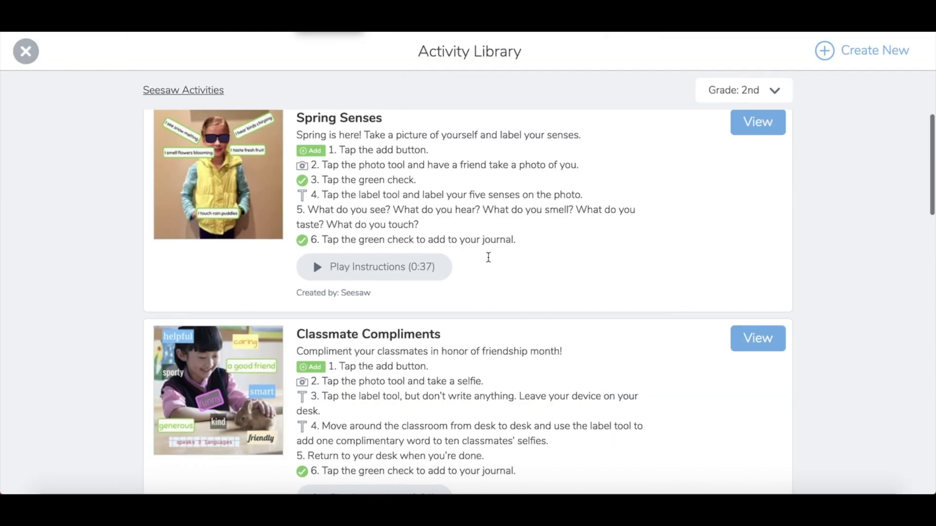
scroll(488, 257, "up", 3)
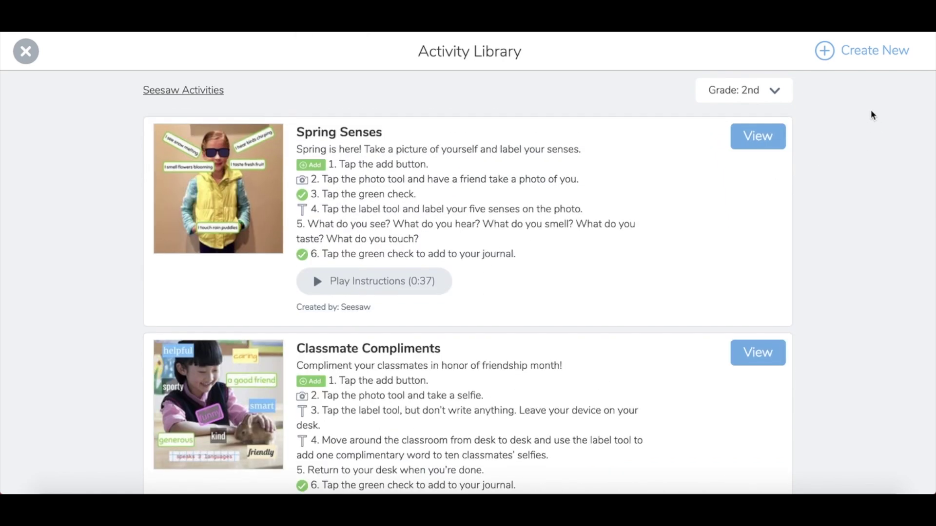